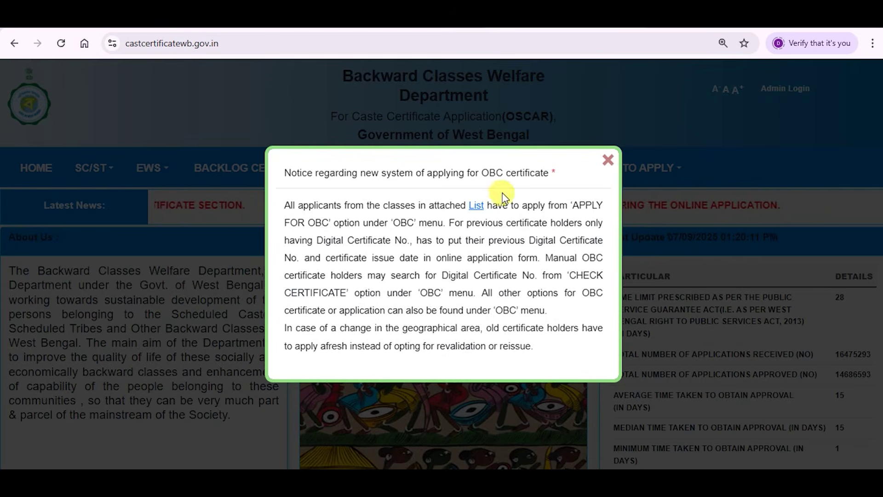
- Open the attached category-wise list of OBC classes from the notice, look through it, and return to the department homepage
left_click(475, 211)
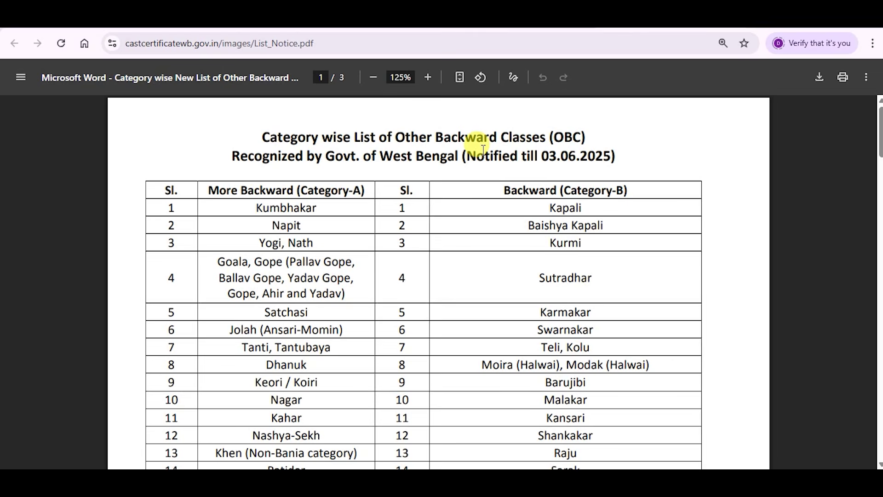
scroll(481, 230, "down", 5)
scroll(476, 248, "up", 5)
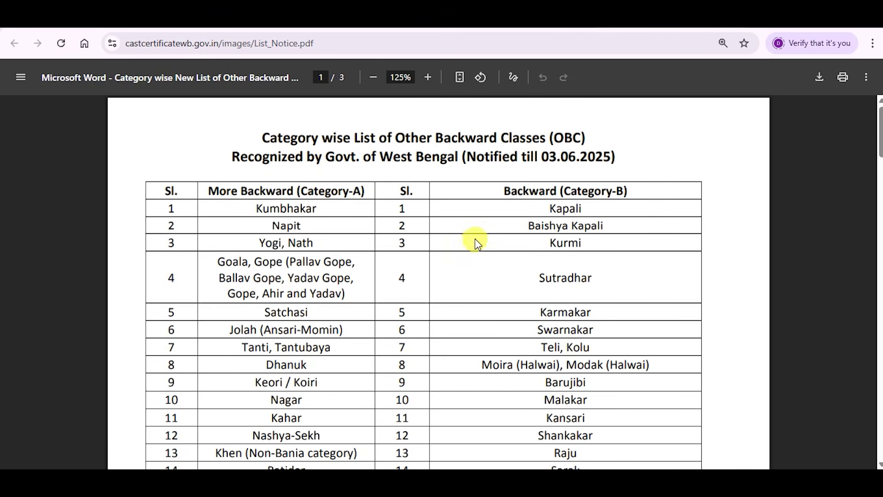
scroll(477, 249, "down", 15)
scroll(476, 255, "up", 15)
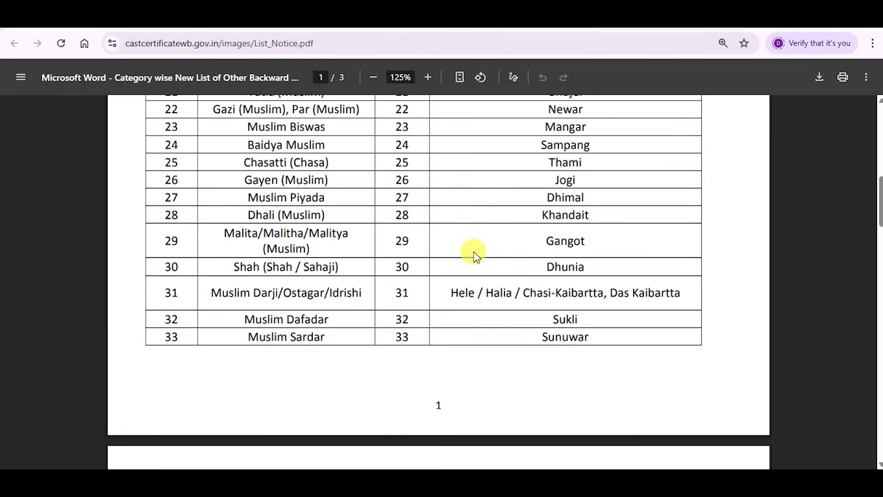
key("ctrl+Tab")
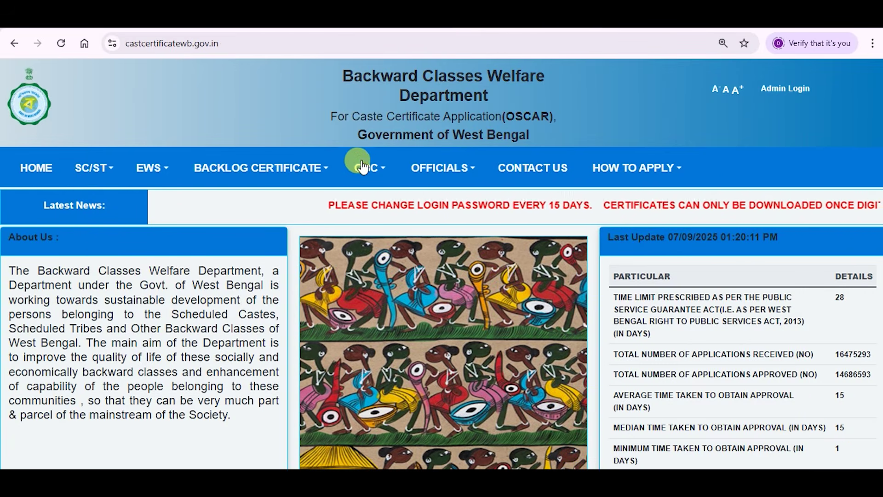
- Open the OBC certificate check and search for the certificate by its new certificate number
left_click(366, 169)
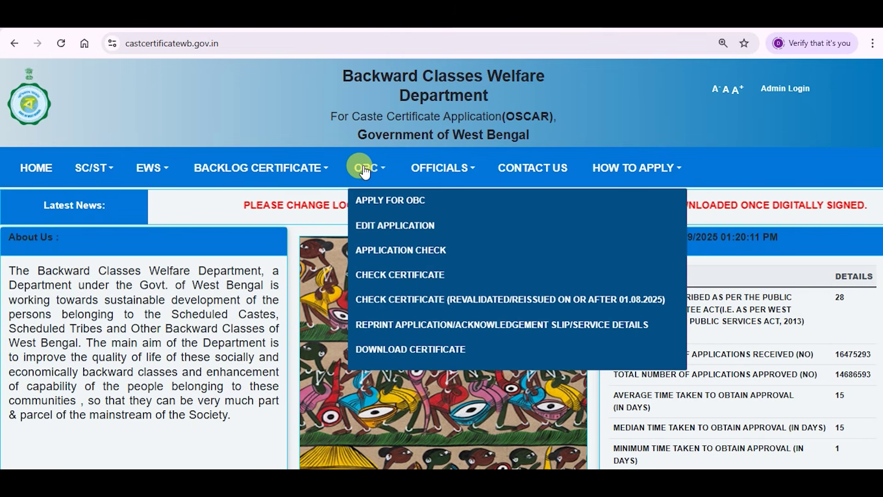
left_click(408, 277)
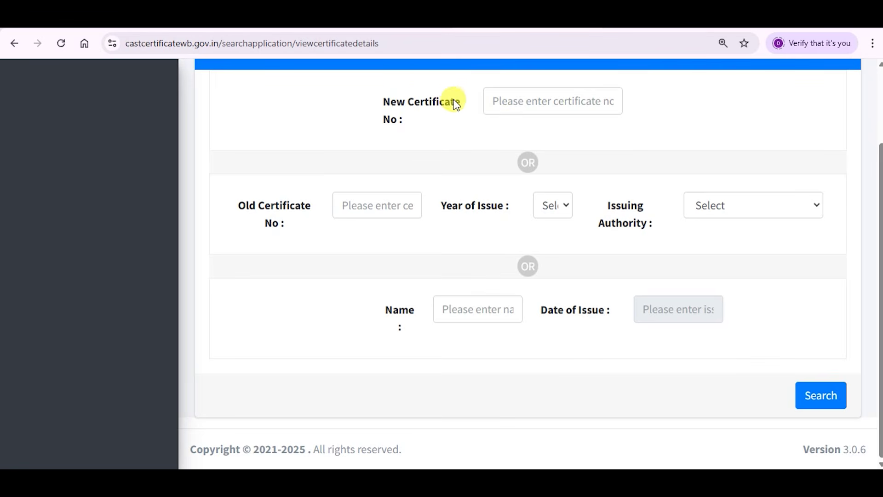
left_click(496, 101)
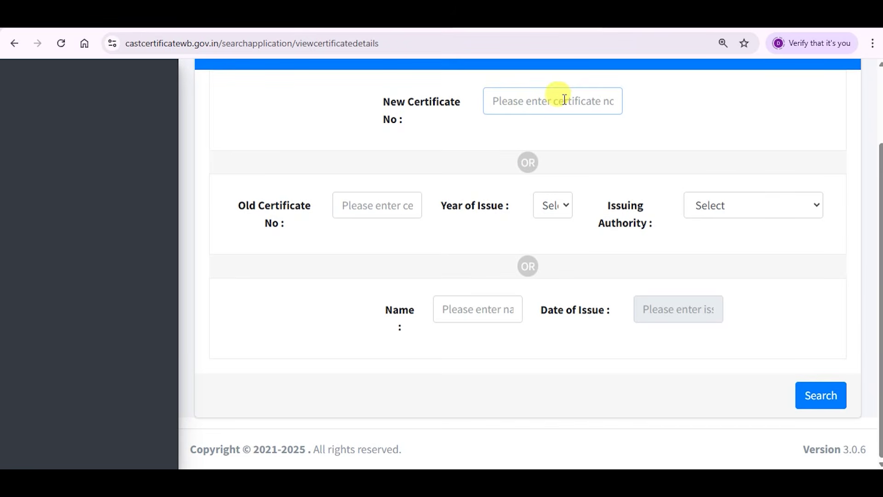
left_click(818, 388)
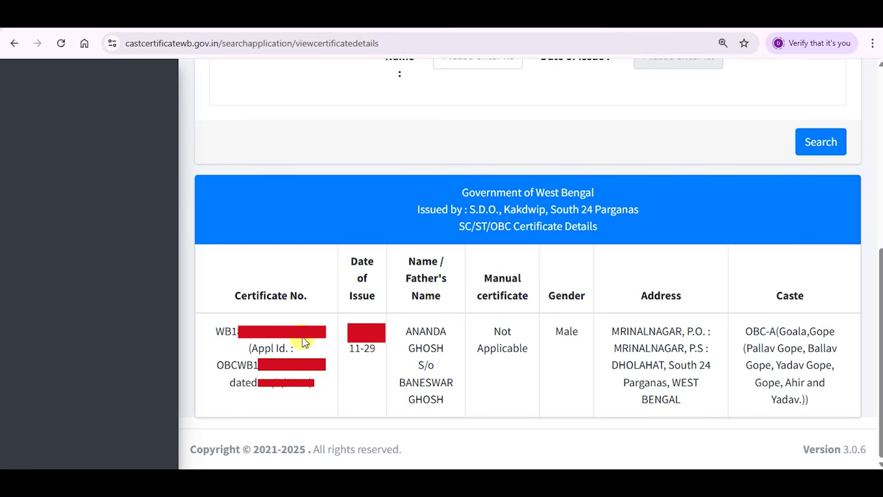
- Review each field of the found certificate record, from certificate number to caste, and compare its category with the scanned original certificate
left_click_drag(211, 321, 335, 404)
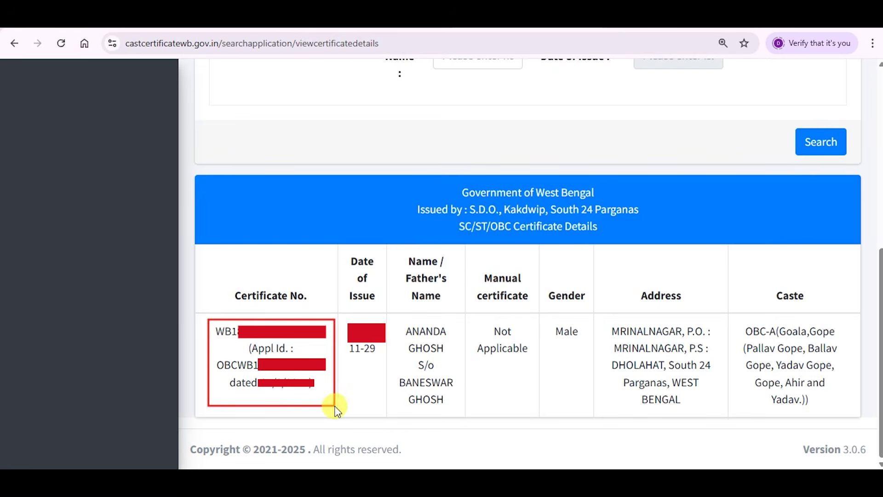
left_click_drag(343, 320, 380, 355)
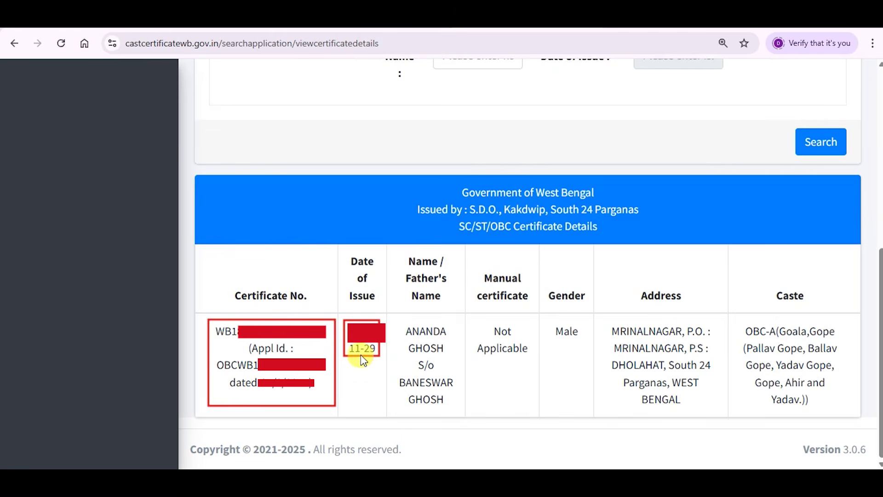
left_click_drag(400, 317, 456, 404)
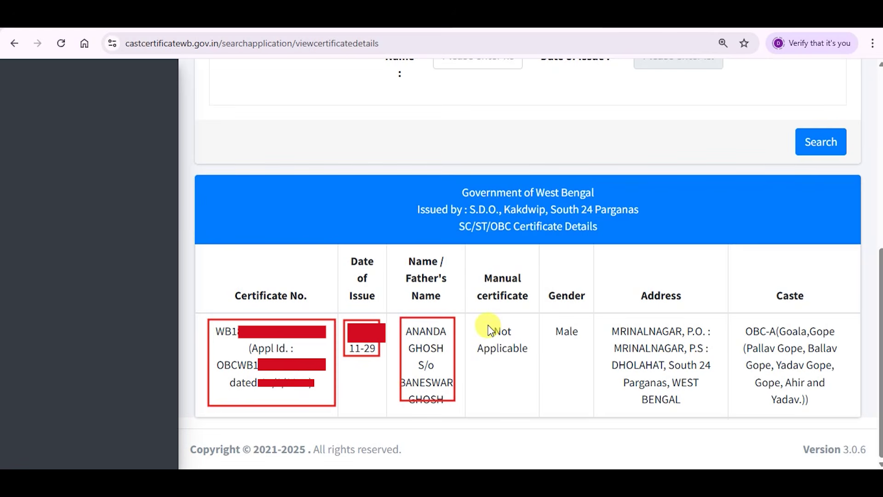
left_click_drag(474, 314, 527, 358)
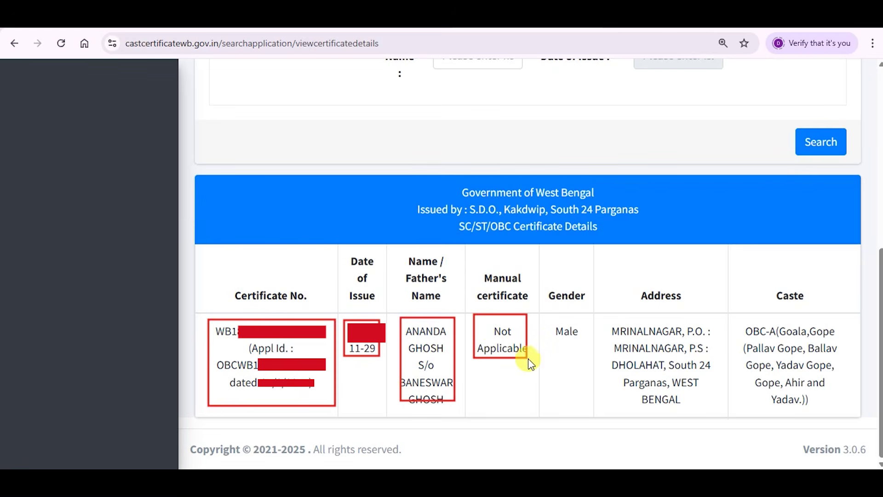
left_click_drag(550, 322, 575, 342)
left_click_drag(608, 311, 721, 408)
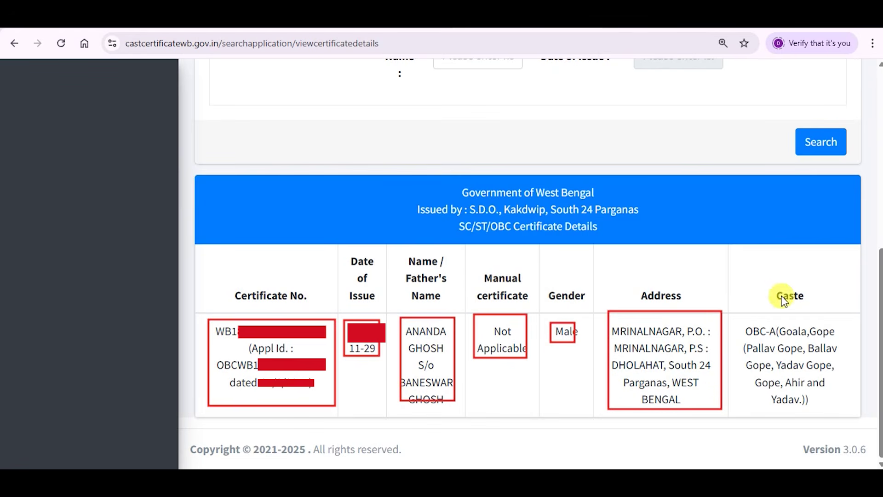
left_click_drag(774, 284, 812, 308)
left_click_drag(739, 315, 846, 418)
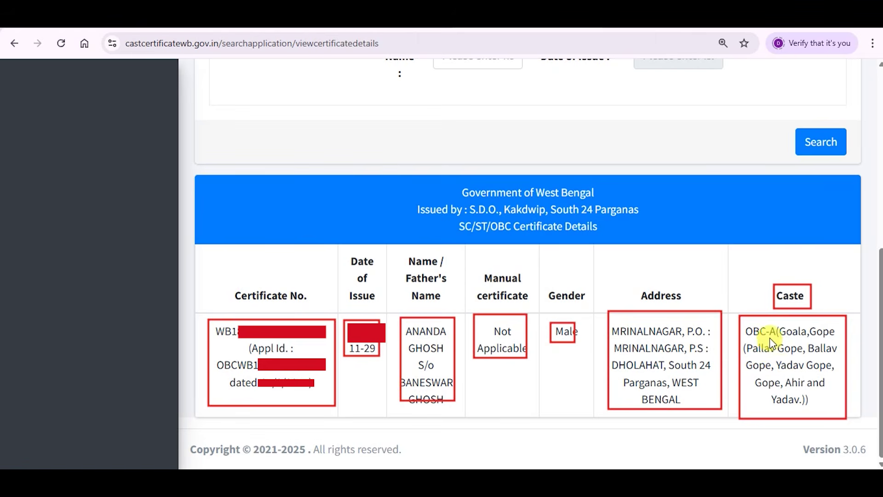
key("ctrl+Tab")
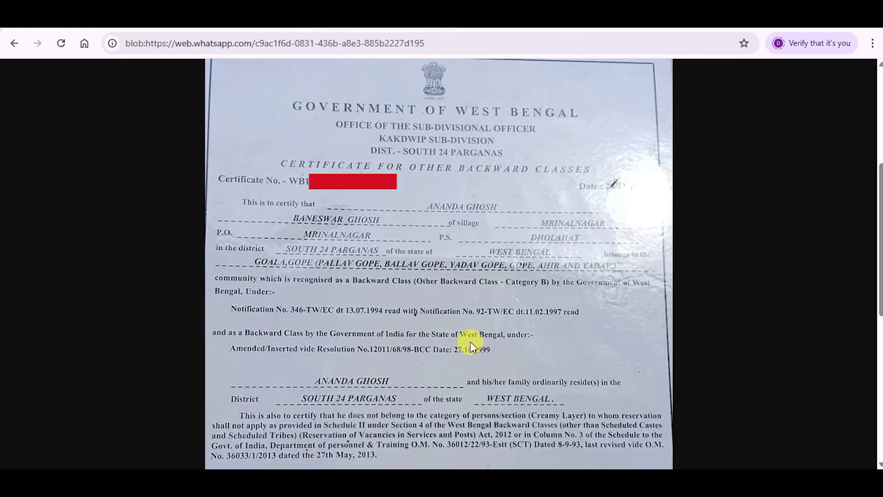
left_click_drag(438, 286, 555, 297)
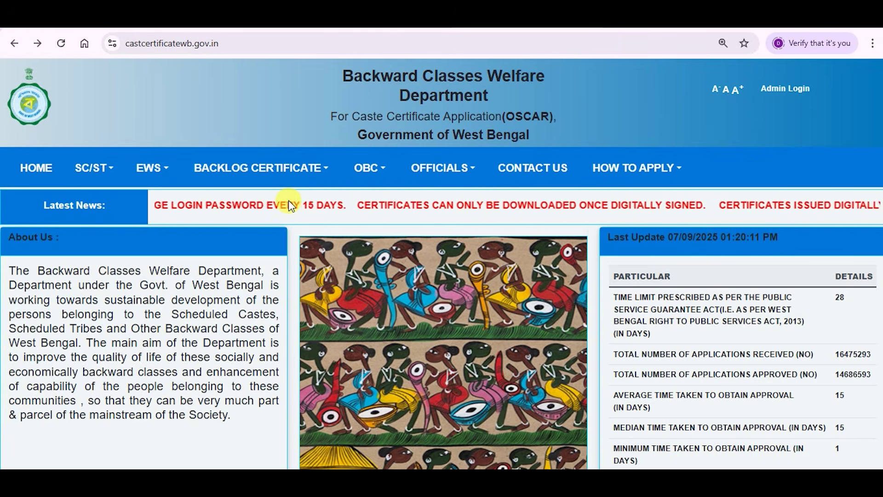
- Open the OBC certificate application form and answer YES to having a digitized caste certificate
mouse_move(385, 154)
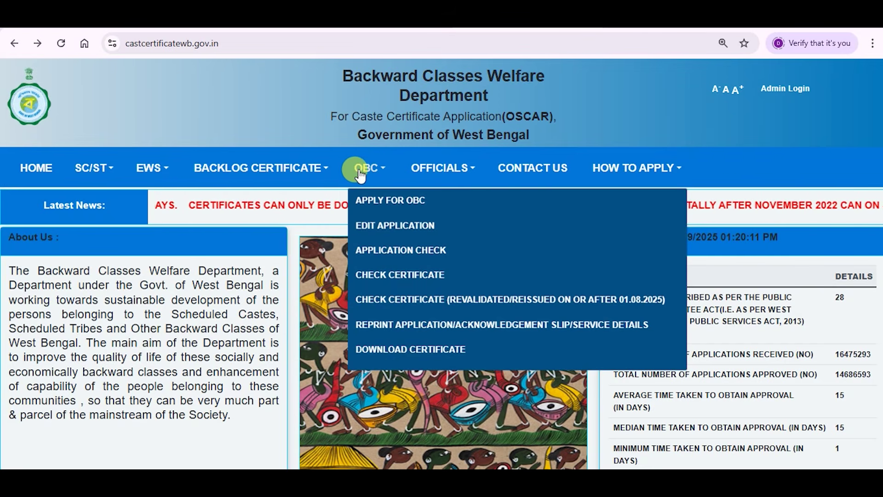
left_click(395, 206)
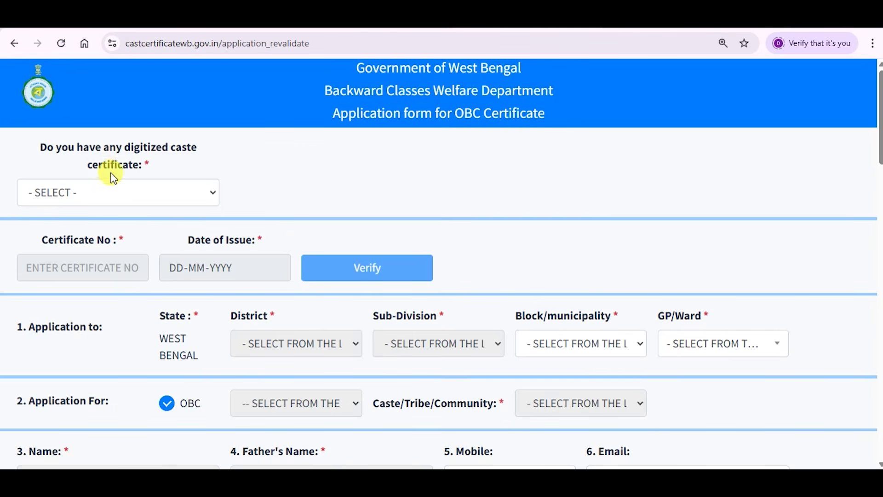
left_click(78, 192)
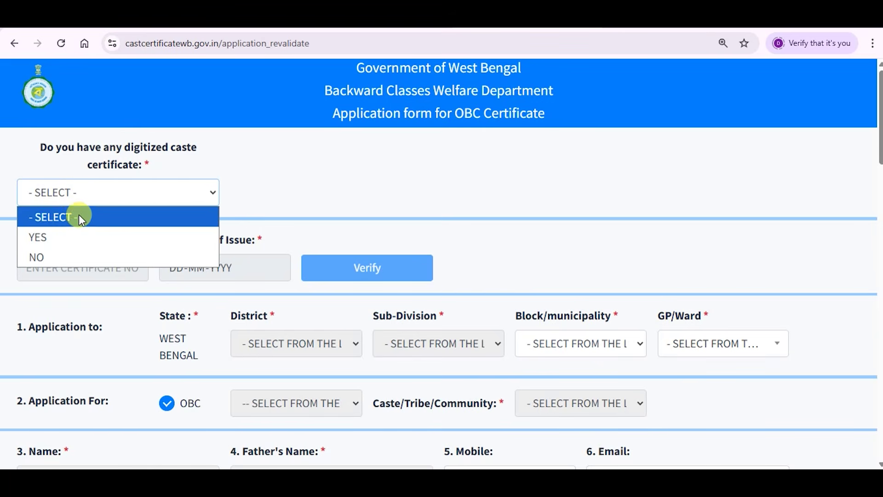
left_click(54, 237)
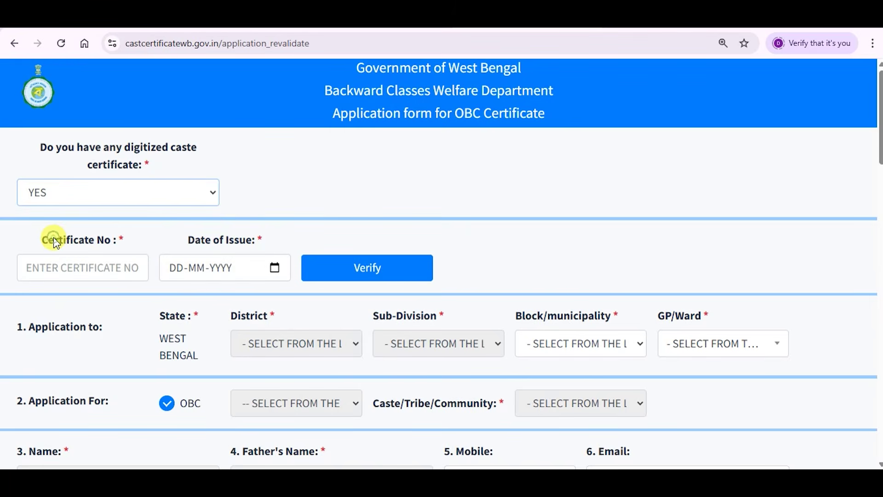
- Enter the existing certificate number and issue date 29-11-2015, and verify the certificate
left_click_drag(42, 232, 104, 251)
left_click_drag(30, 259, 75, 280)
left_click_drag(182, 231, 259, 252)
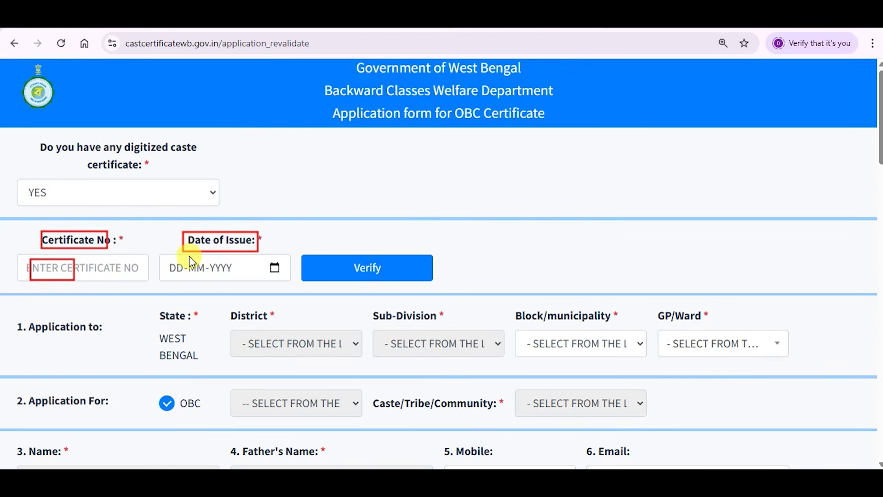
left_click_drag(167, 257, 207, 276)
left_click_drag(279, 272, 287, 277)
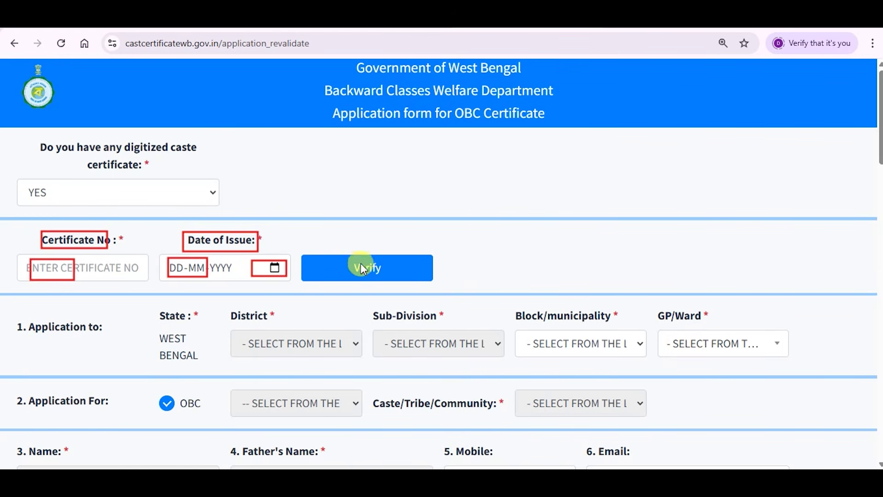
left_click_drag(351, 254, 385, 280)
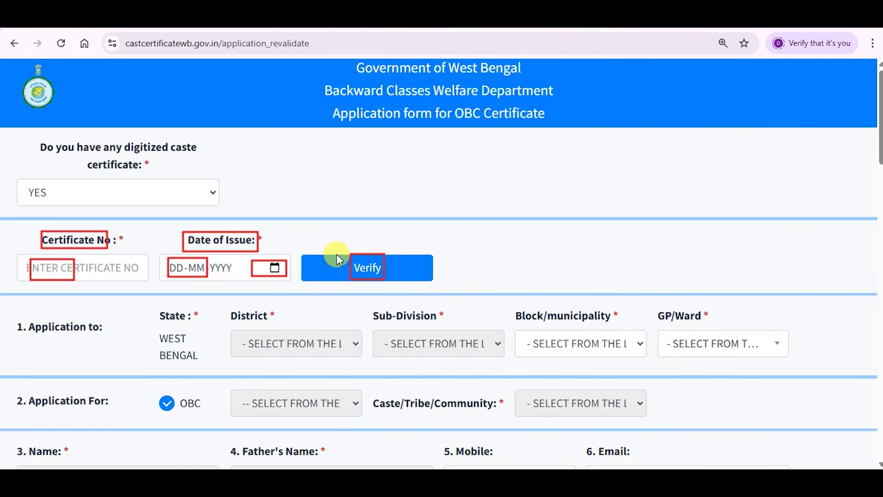
left_click(318, 260)
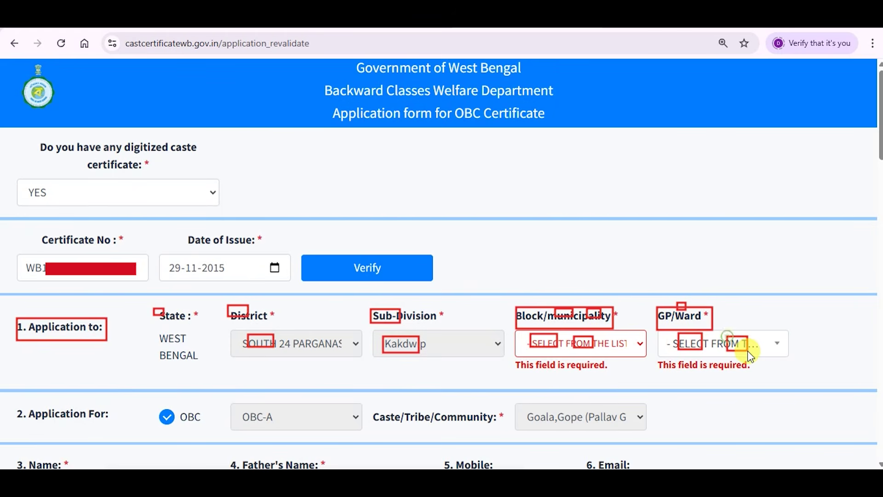
- Review the form's category and caste, applicant's name, father's name, mobile and email fields in sections 2 to 6
scroll(745, 350, "down", 5)
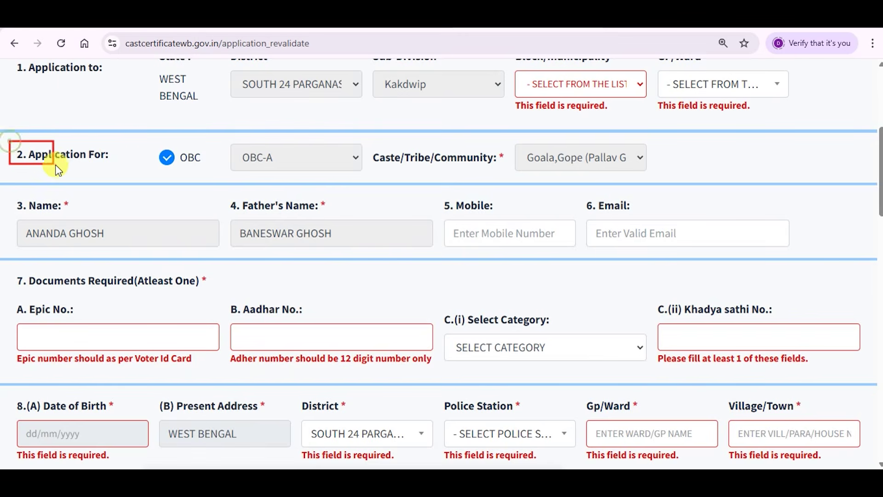
left_click_drag(106, 171, 110, 166)
mouse_move(144, 130)
left_mouse_down()
mouse_move(174, 151)
mouse_move(363, 178)
mouse_move(658, 178)
left_mouse_up()
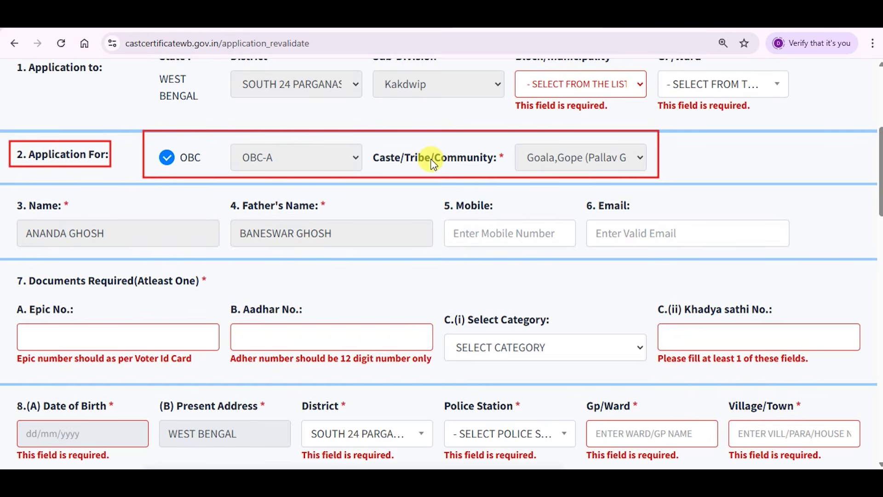
mouse_move(28, 199)
left_mouse_down()
mouse_move(66, 214)
mouse_move(78, 242)
mouse_move(106, 244)
left_mouse_up()
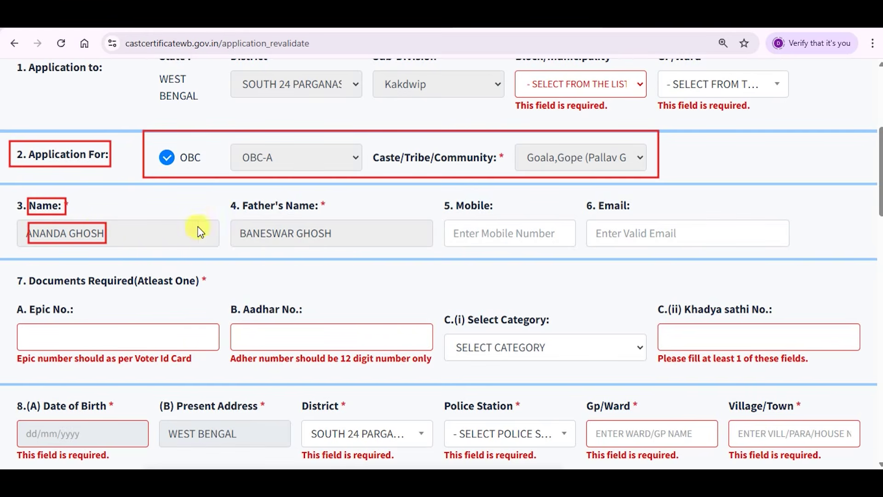
mouse_move(243, 196)
left_mouse_down()
mouse_move(250, 213)
mouse_move(311, 216)
left_mouse_up()
left_click_drag(244, 225, 302, 245)
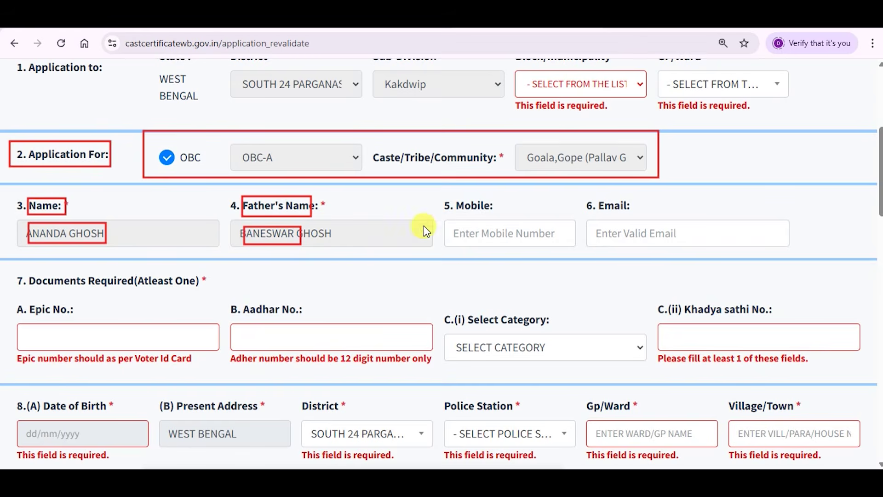
mouse_move(458, 196)
left_mouse_down()
mouse_move(491, 214)
mouse_move(493, 239)
left_mouse_up()
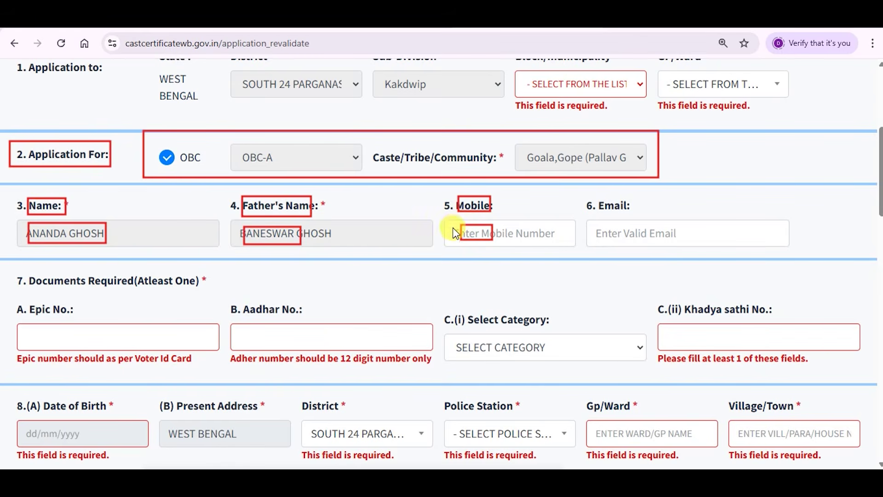
mouse_move(585, 196)
left_mouse_down()
mouse_move(628, 214)
mouse_move(640, 236)
left_mouse_up()
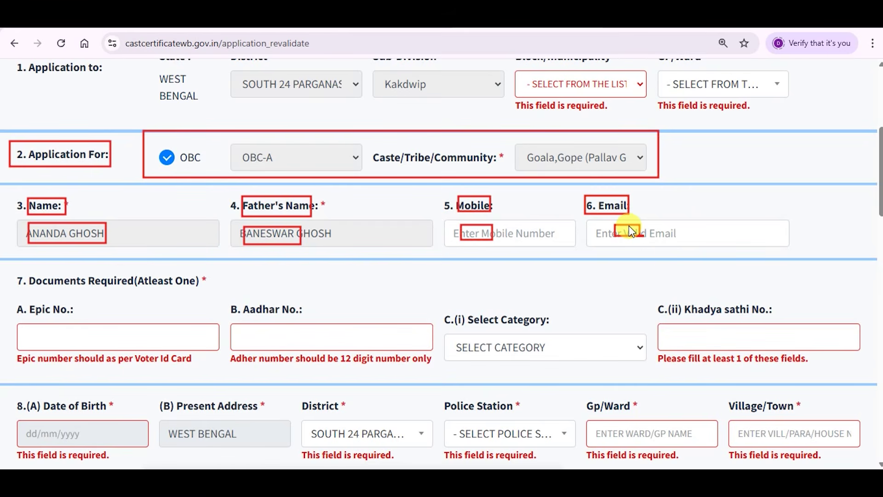
- Examine the identity document fields in section 7: Epic number, Aadhar number and Khadya Sathi number
mouse_move(14, 271)
left_mouse_down()
mouse_move(99, 290)
mouse_move(208, 290)
left_mouse_up()
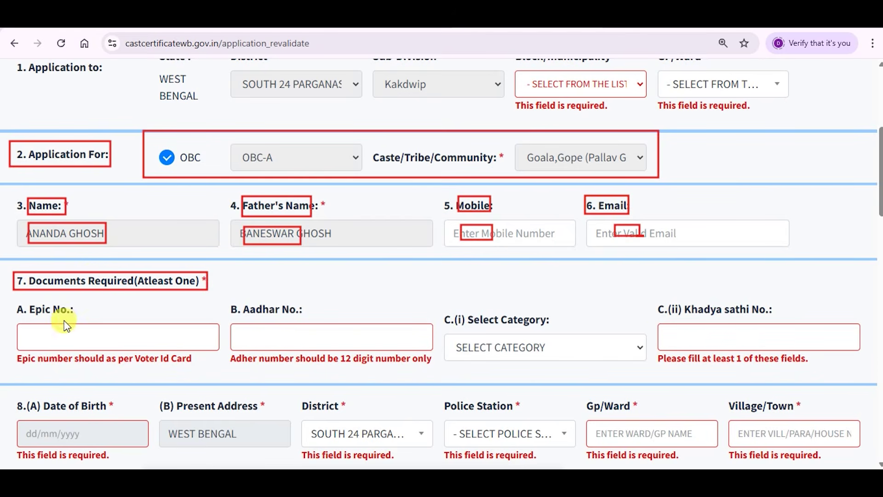
mouse_move(25, 300)
left_mouse_down()
mouse_move(70, 317)
mouse_move(58, 338)
mouse_move(103, 342)
left_mouse_up()
left_click_drag(239, 302, 290, 317)
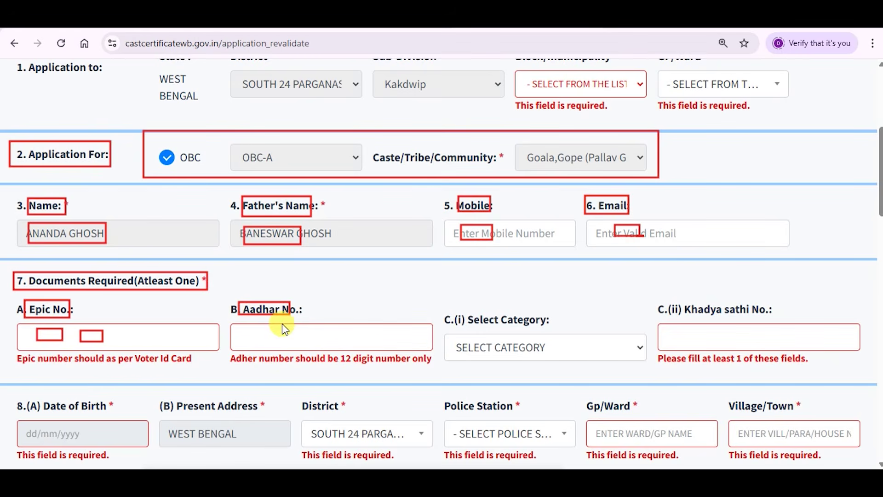
left_click_drag(260, 328, 282, 341)
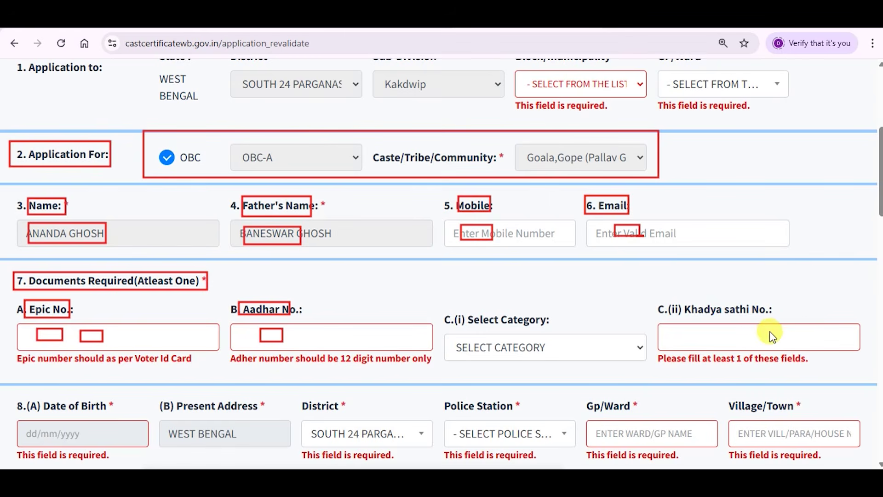
left_click_drag(686, 297, 769, 318)
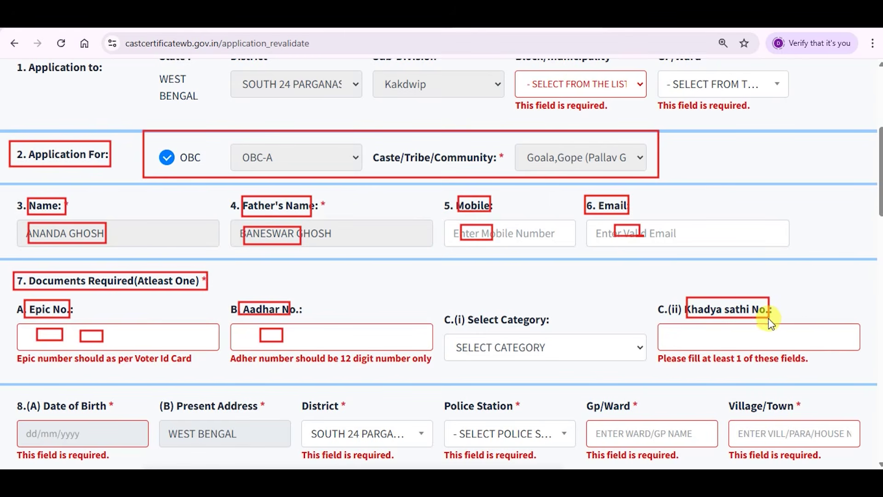
left_click_drag(694, 331, 731, 343)
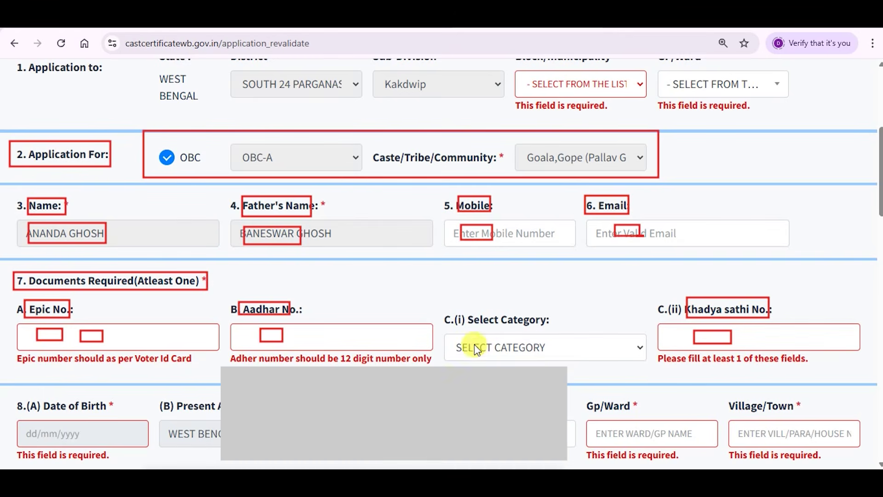
- Examine the document category field in section 7 and the income certificate and applicant's photograph upload fields in sections 12 and 13
left_click_drag(470, 338, 510, 353)
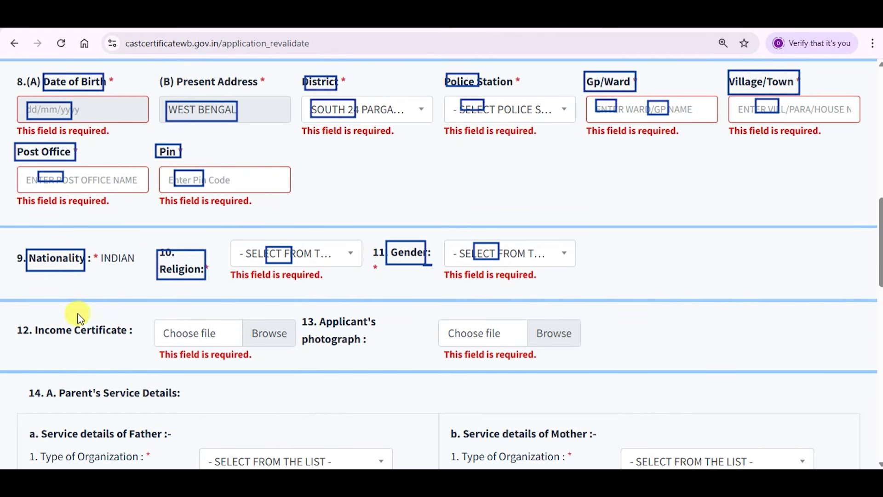
left_click_drag(37, 319, 124, 344)
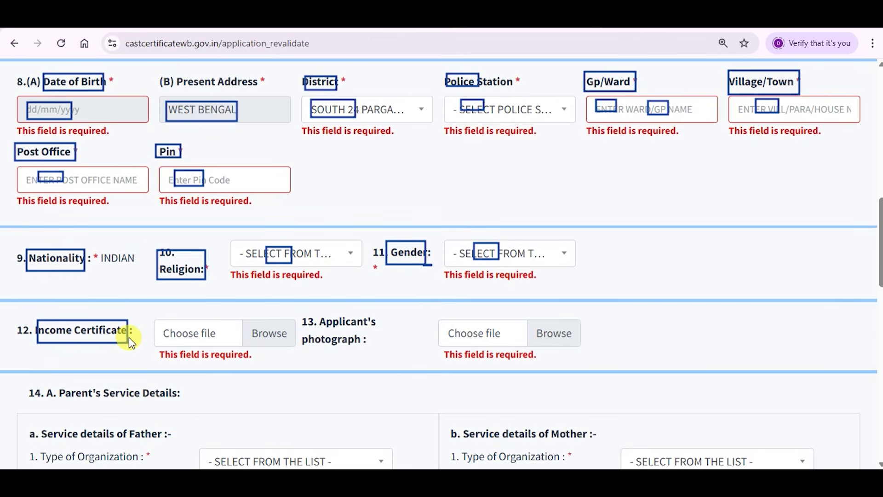
left_click_drag(162, 326, 200, 340)
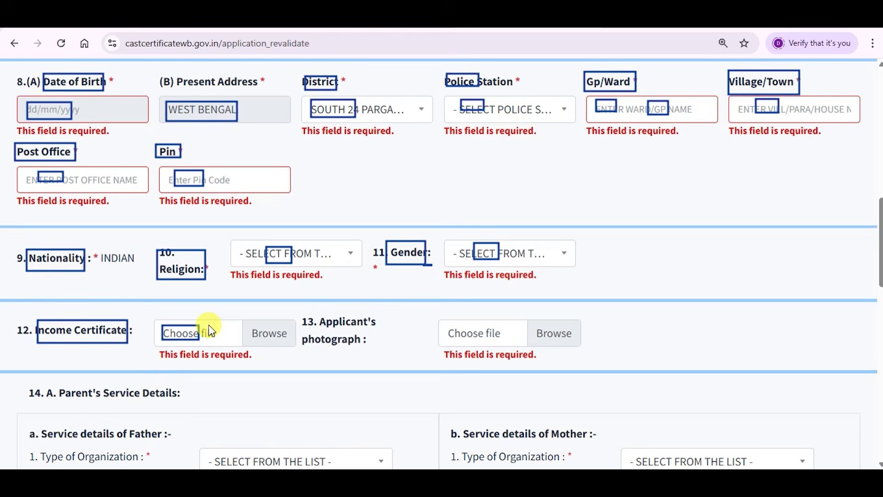
left_click_drag(316, 314, 376, 347)
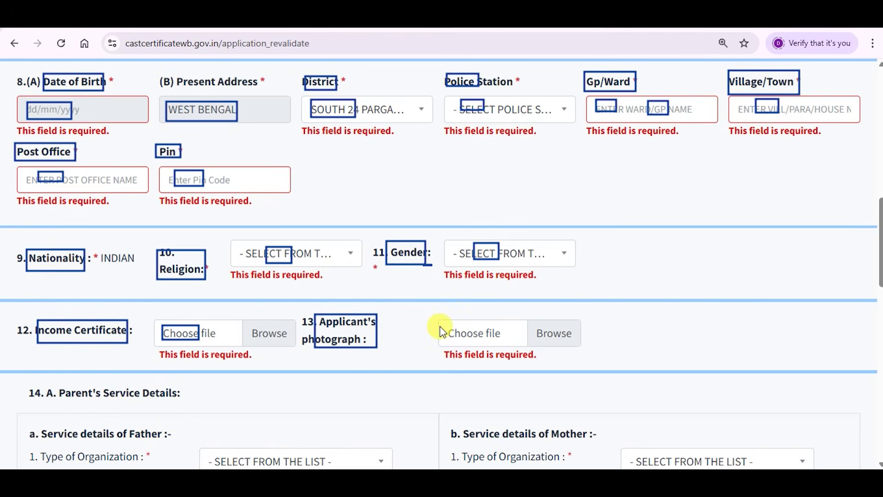
left_click_drag(453, 325, 481, 340)
- Set the father's type of organization to NONE in the parent's service details of section 14
scroll(127, 260, "down", 5)
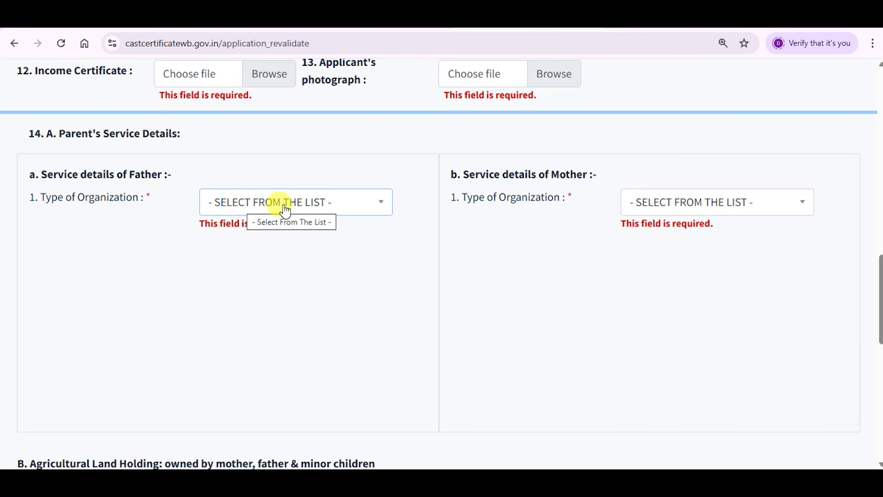
left_click(231, 204)
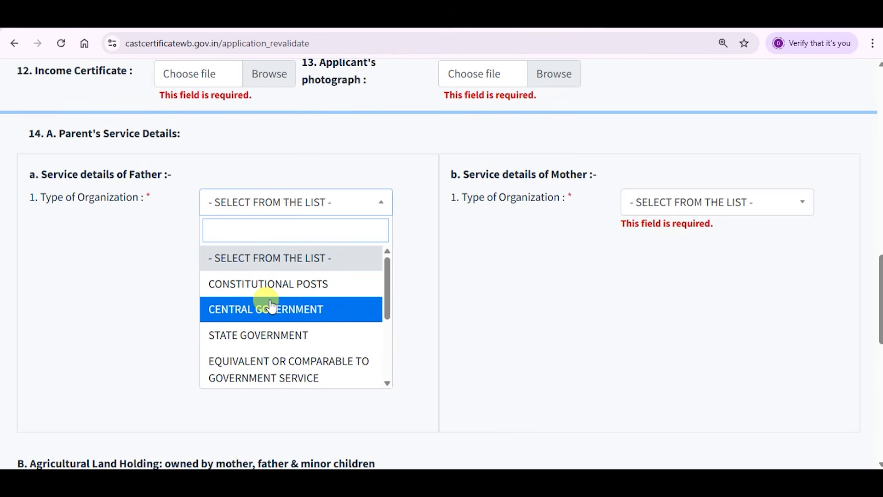
scroll(272, 303, "down", 2)
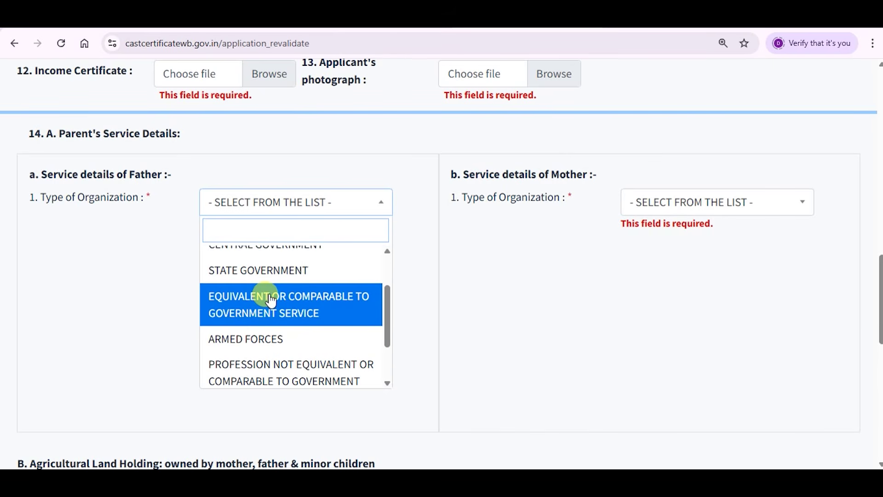
scroll(271, 300, "down", 2)
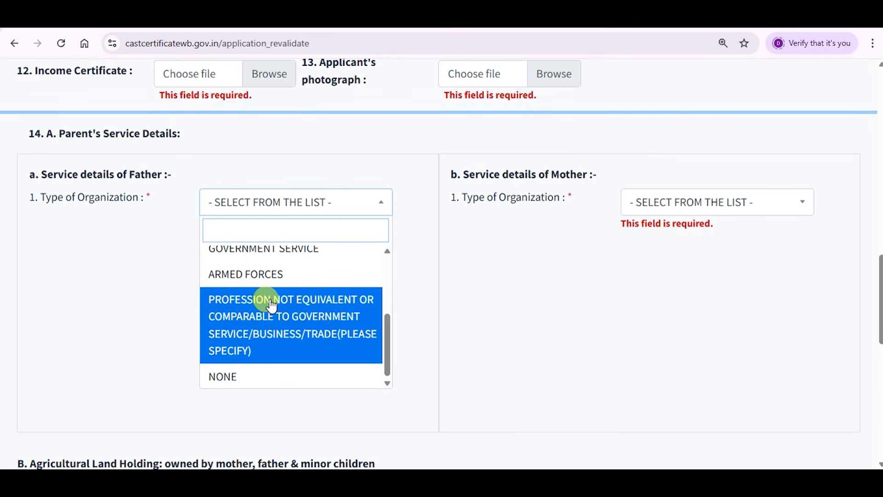
left_click(236, 380)
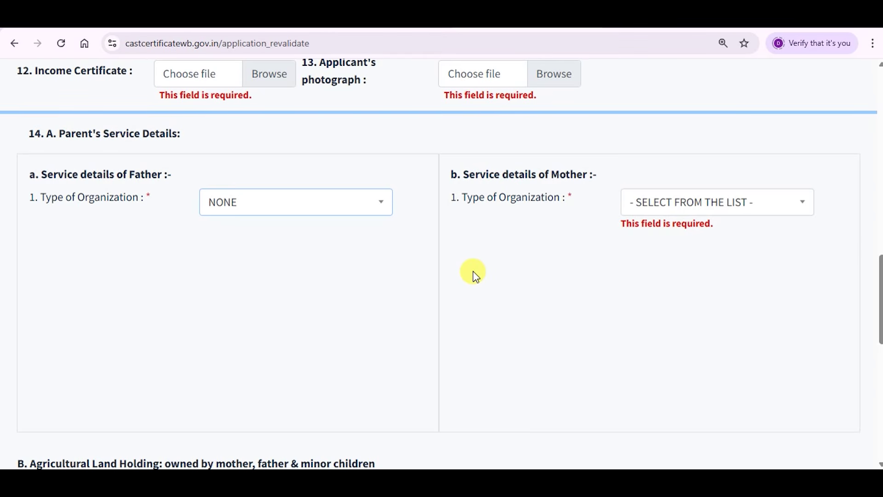
- Set the mother's type of organization to NONE in the parent's service details
left_click(665, 203)
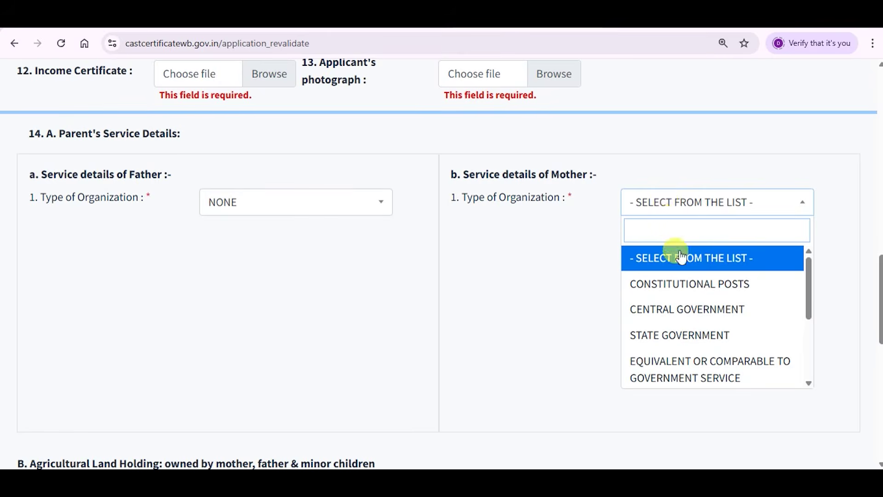
left_click(666, 202)
left_click(666, 203)
scroll(681, 271, "down", 2)
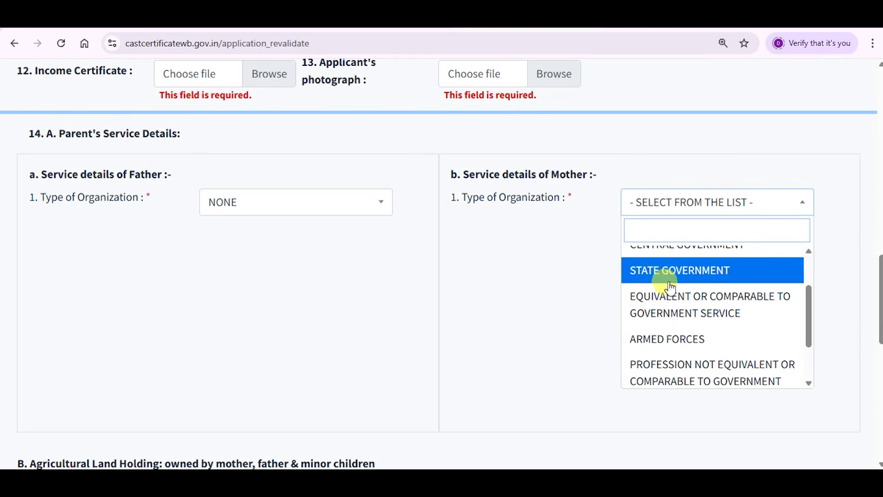
scroll(681, 294, "down", 2)
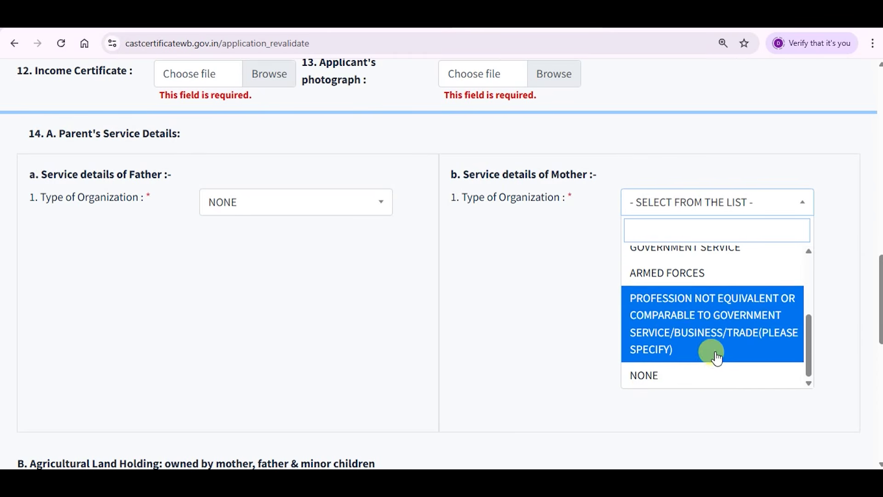
left_click(659, 376)
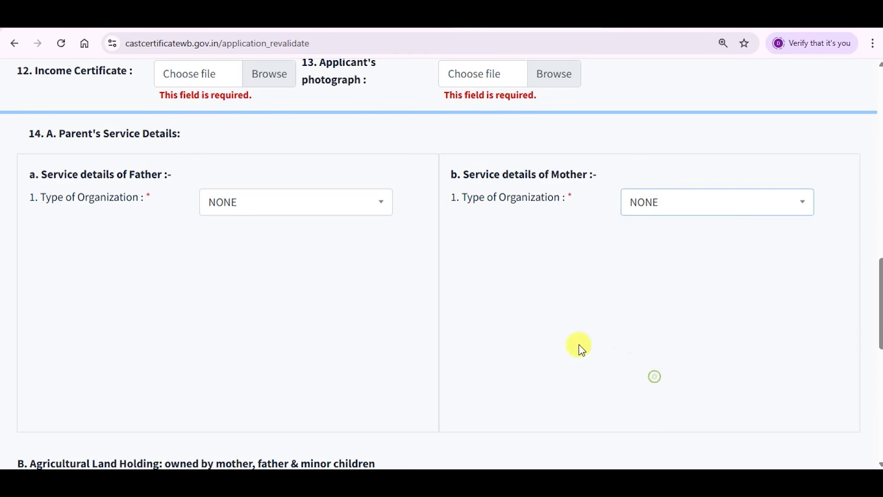
- Review the agricultural land holding section, the father's annual income field under Parents Income/Wealth, and the form's submission option
scroll(341, 252, "down", 5)
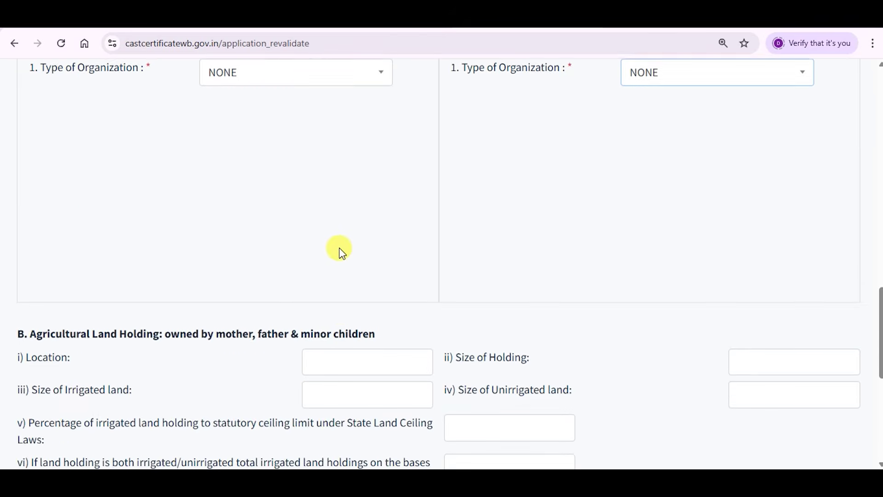
scroll(340, 252, "down", 4)
scroll(339, 247, "down", 2)
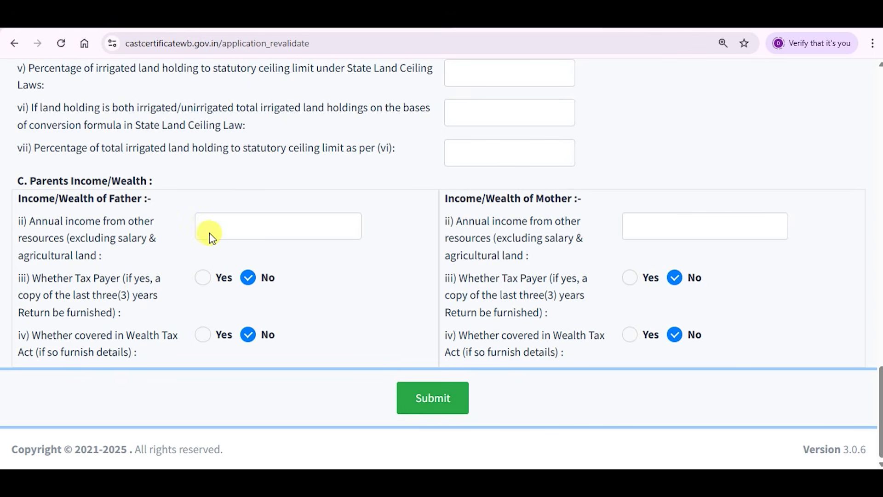
left_click_drag(207, 217, 255, 240)
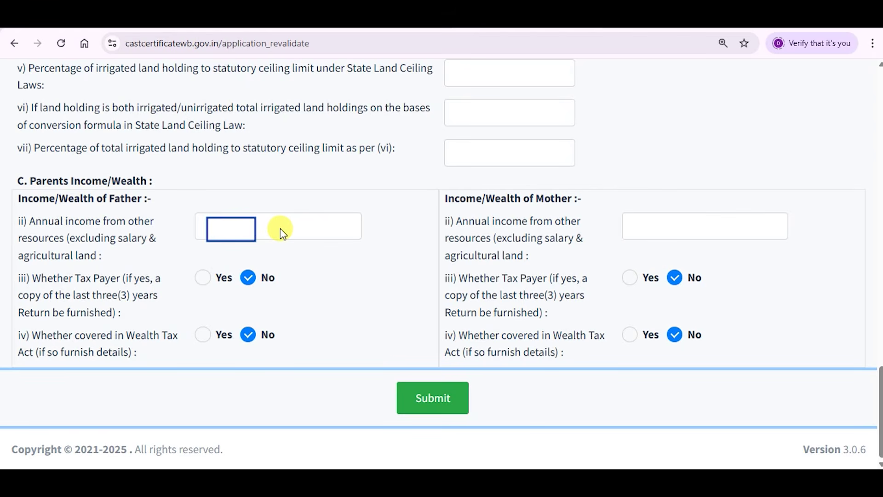
left_click_drag(271, 219, 302, 235)
left_click_drag(409, 385, 458, 411)
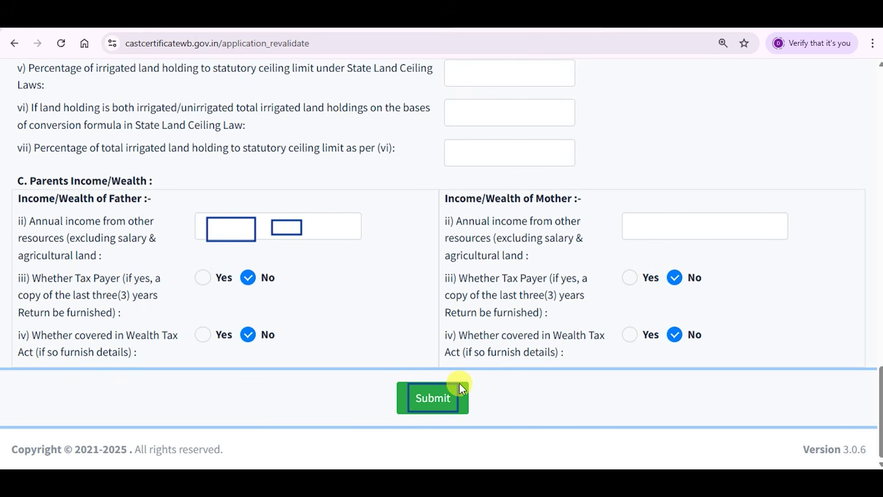
key("ctrl+z")
key("ctrl+z")
key("ctrl+z")
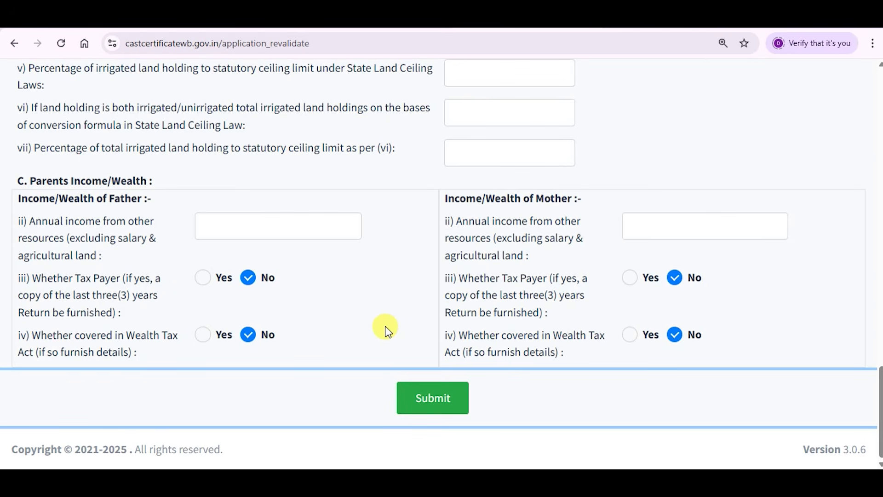
- Return to the department's home page, open the OBC certificate download page and examine its application/certificate number, applicant name and download fields
key("alt+Left")
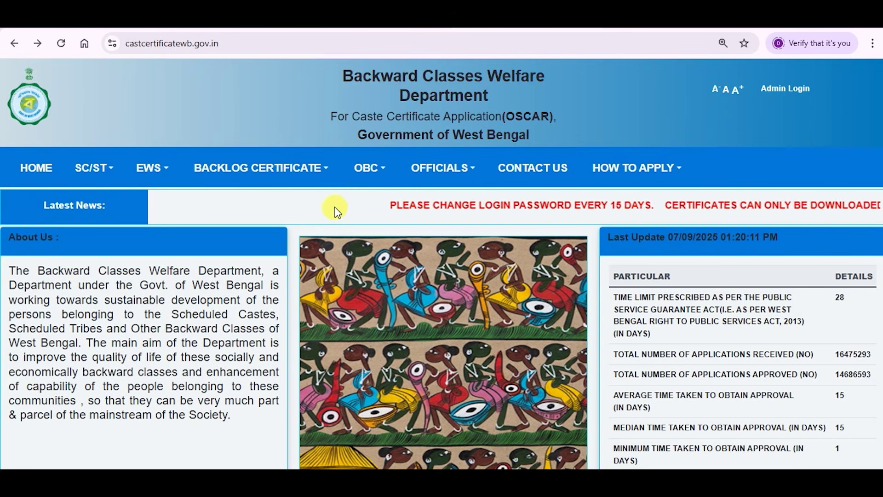
left_click(368, 169)
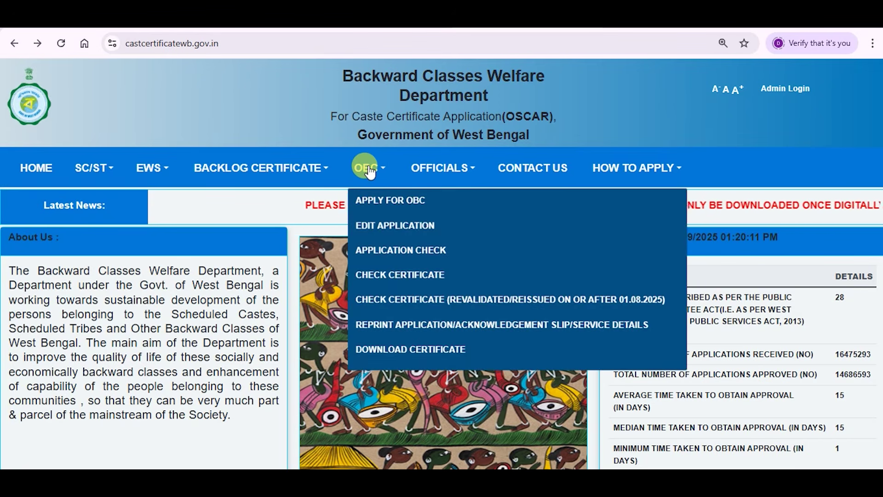
left_click(384, 353)
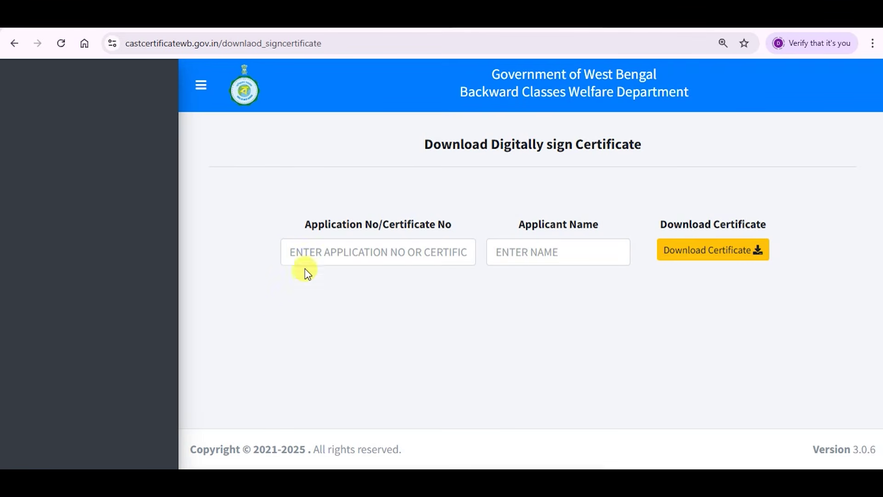
left_click_drag(291, 243, 333, 260)
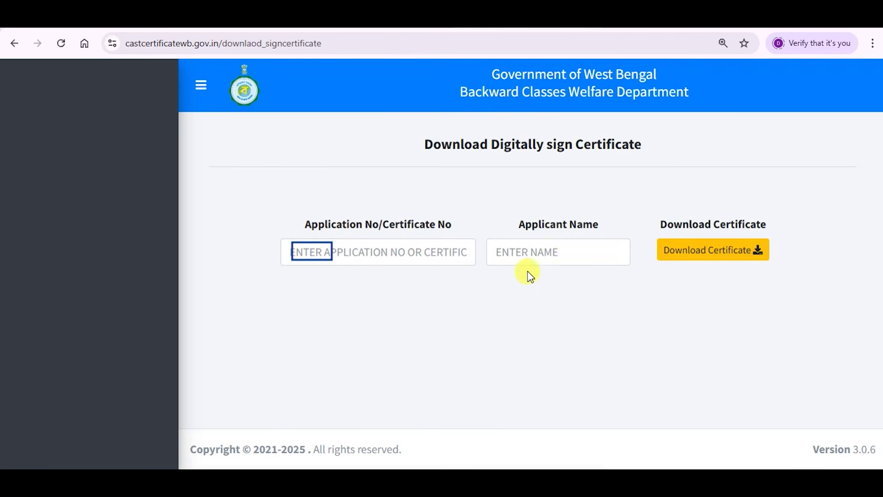
left_click_drag(508, 243, 534, 254)
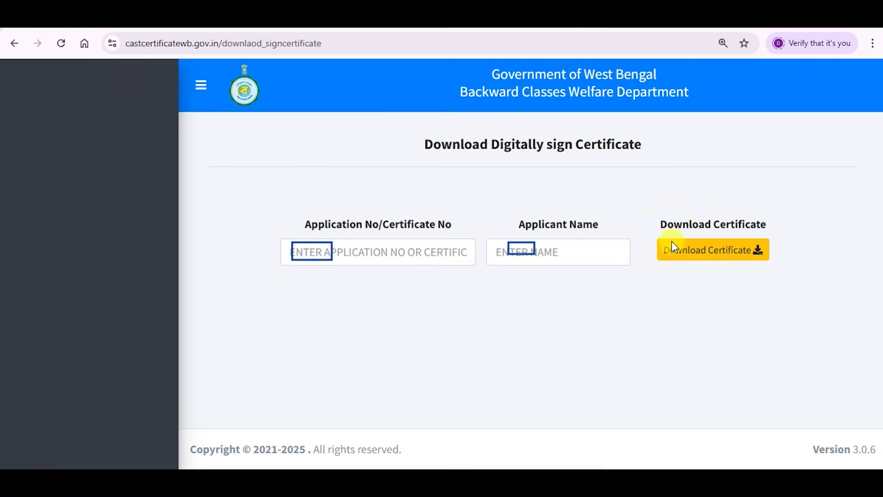
left_click_drag(690, 252, 765, 263)
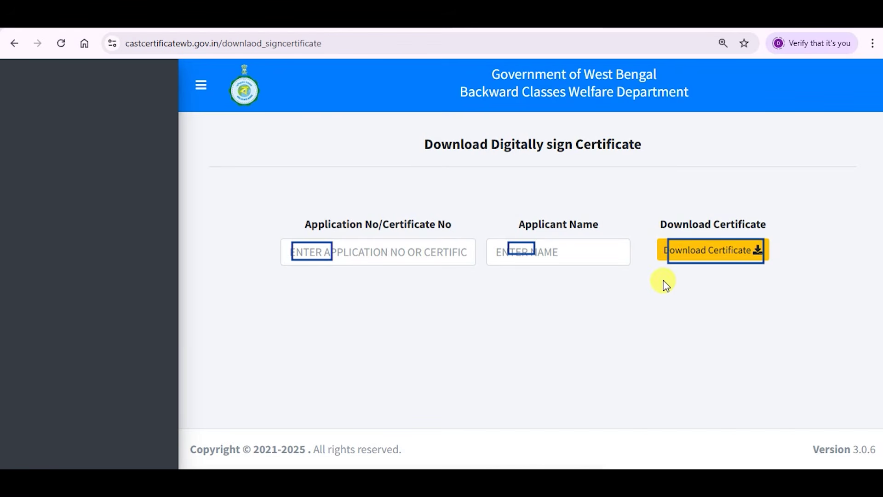